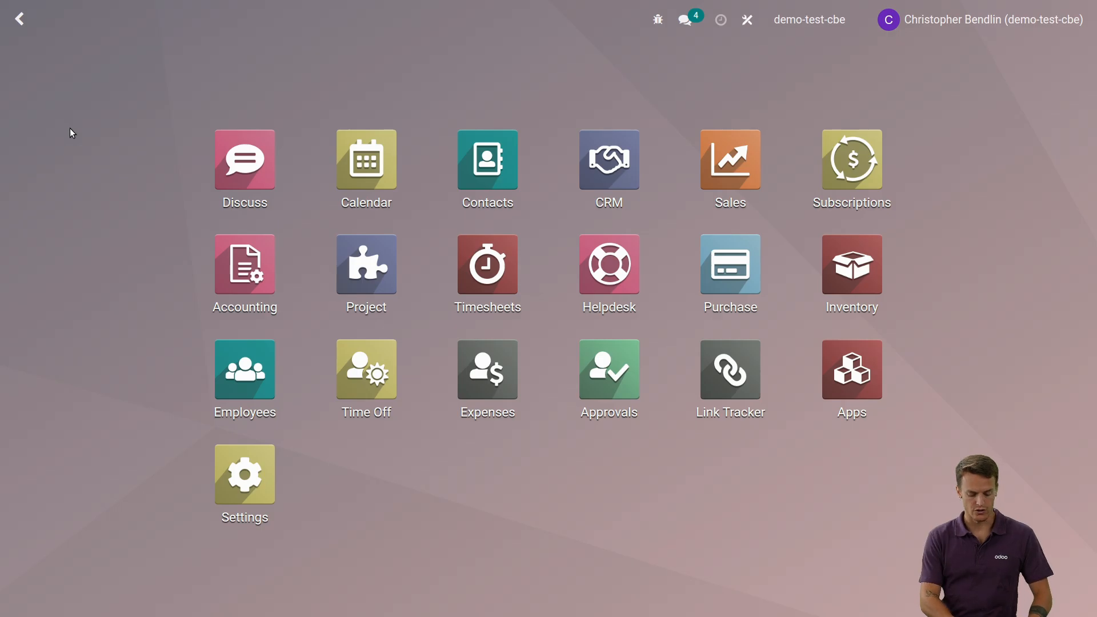
Search the app menus for "schedu" and open the Scheduled Actions list under the technical automation settings
text(she)
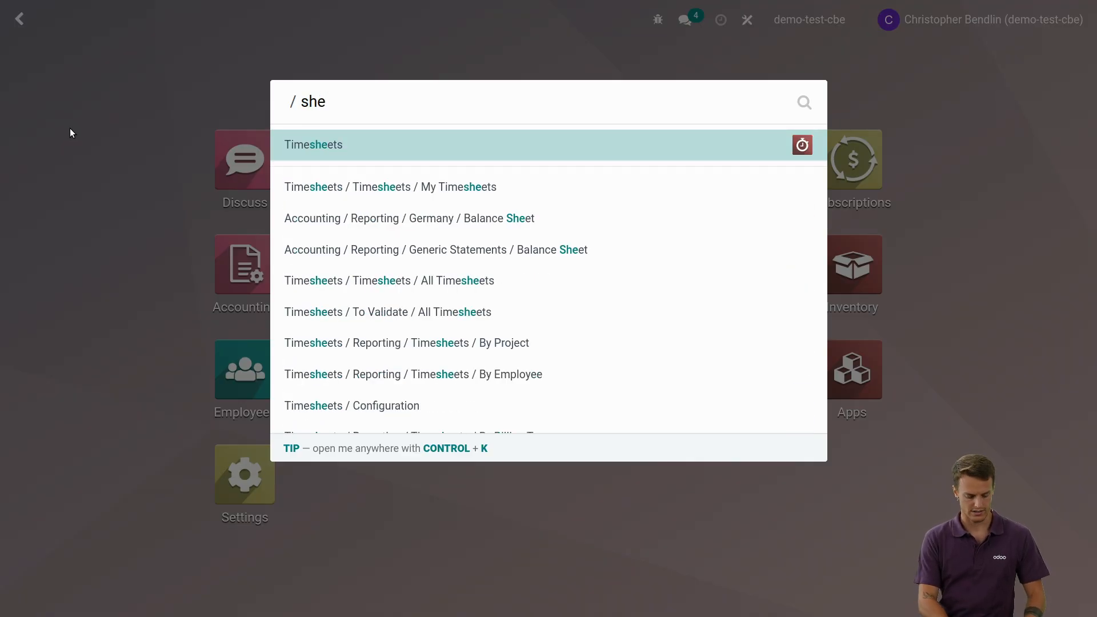
key(BackSpace)
text(ch)
key(BackSpace)
key(BackSpace)
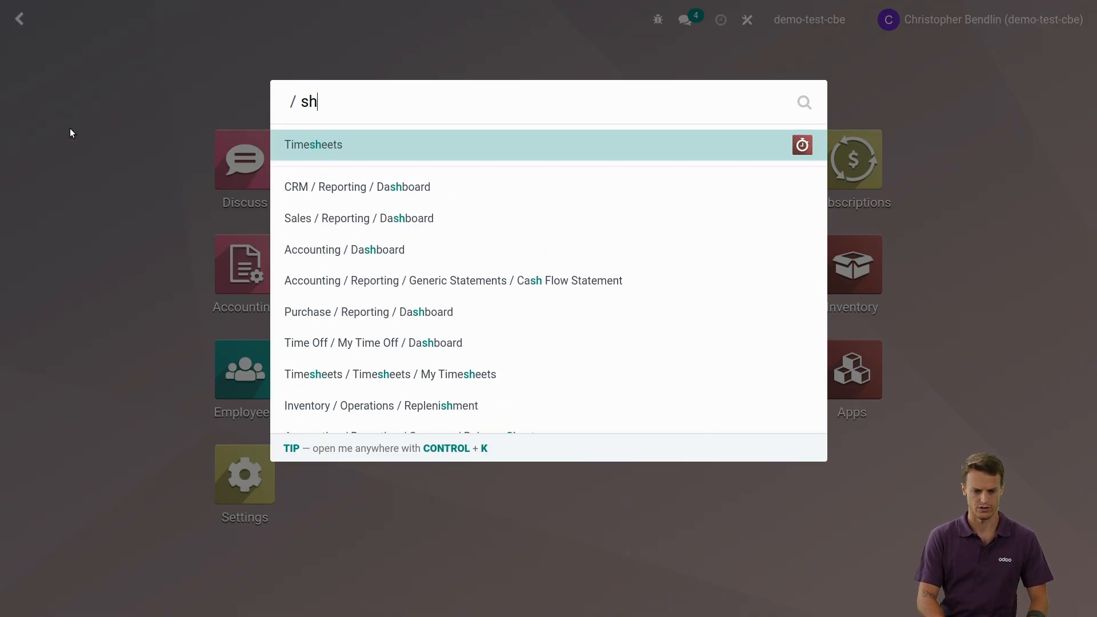
key(BackSpace)
text(chedu)
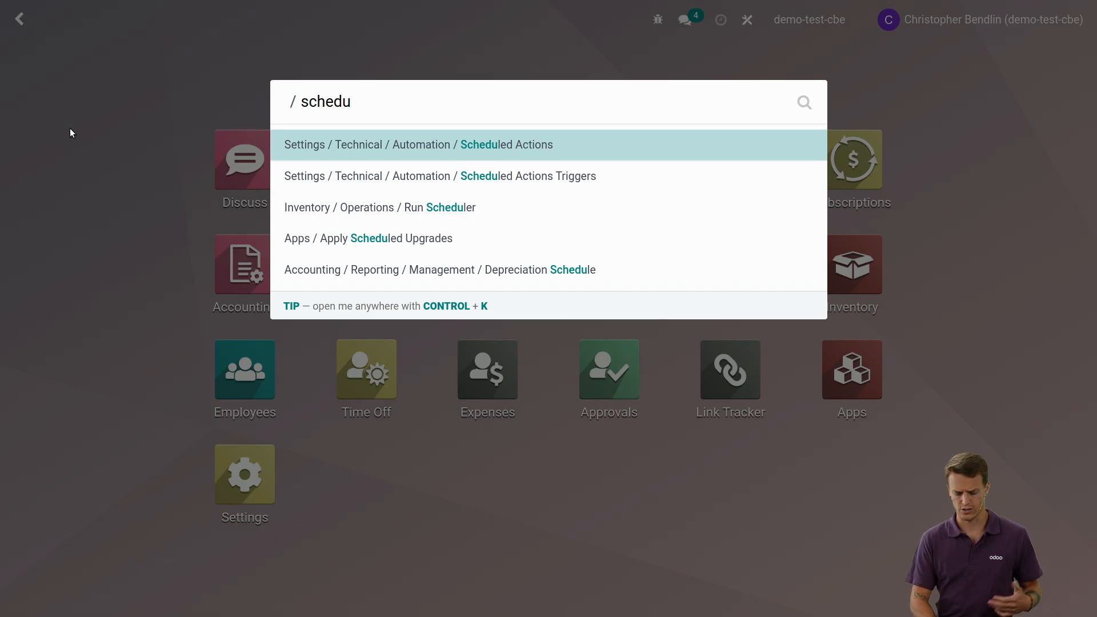
key(Return)
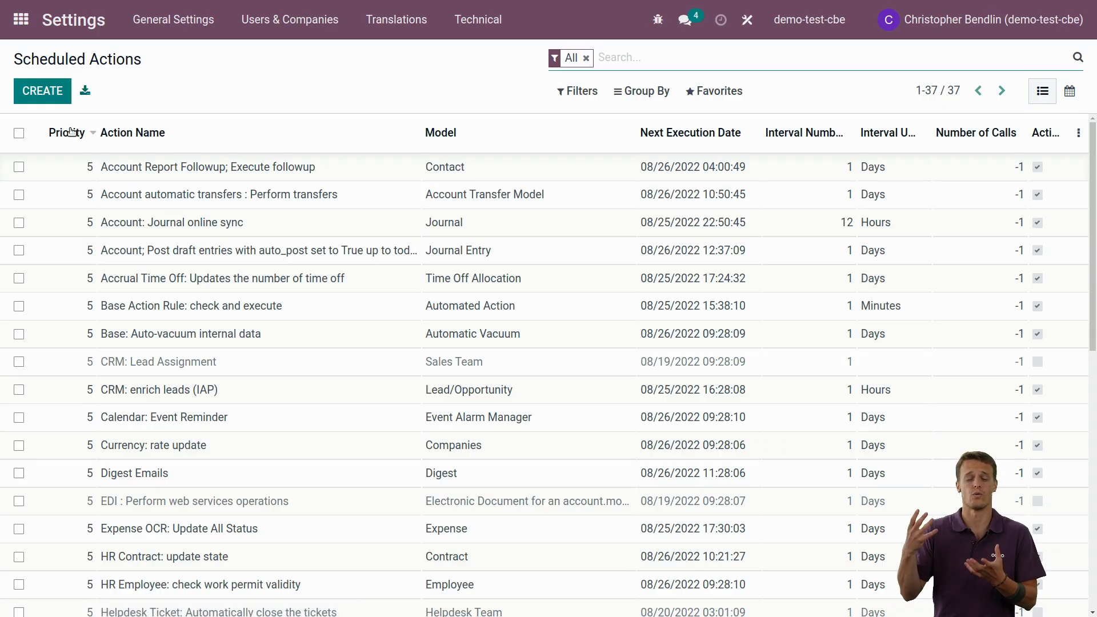
Open the "Account Report Followup; Execute followup" scheduled action in edit mode
mouse_move(71, 132)
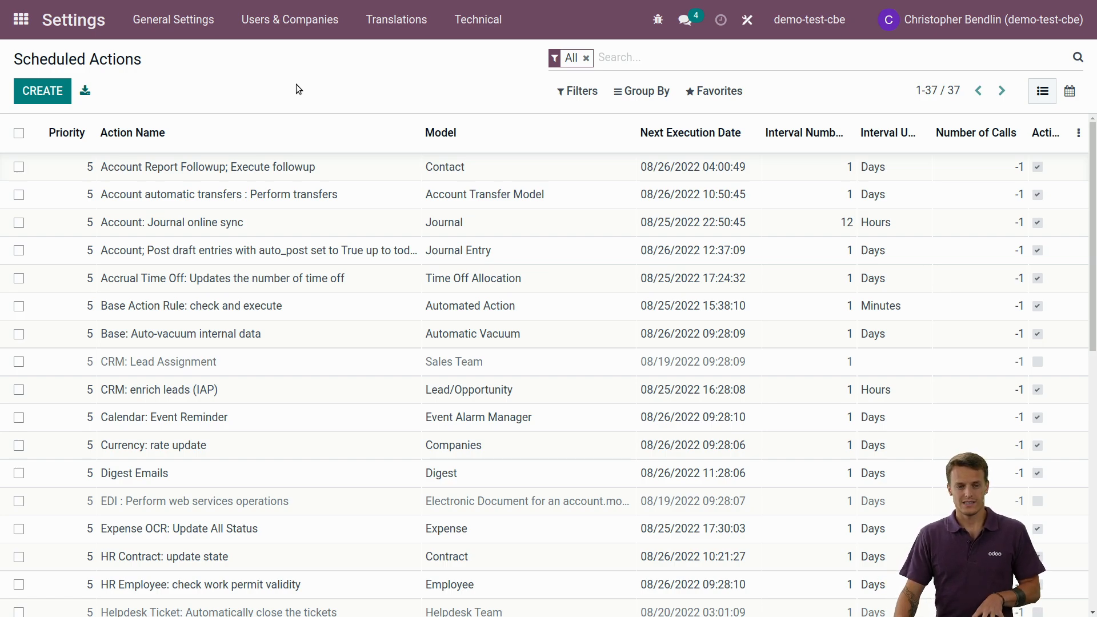
click(176, 174)
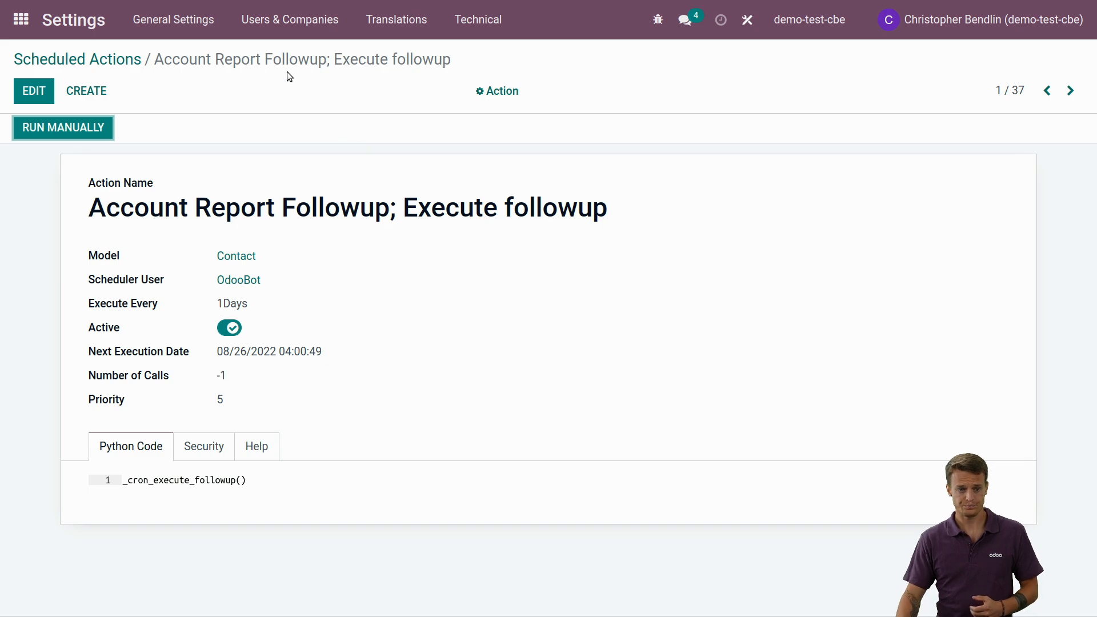
key(alt+a)
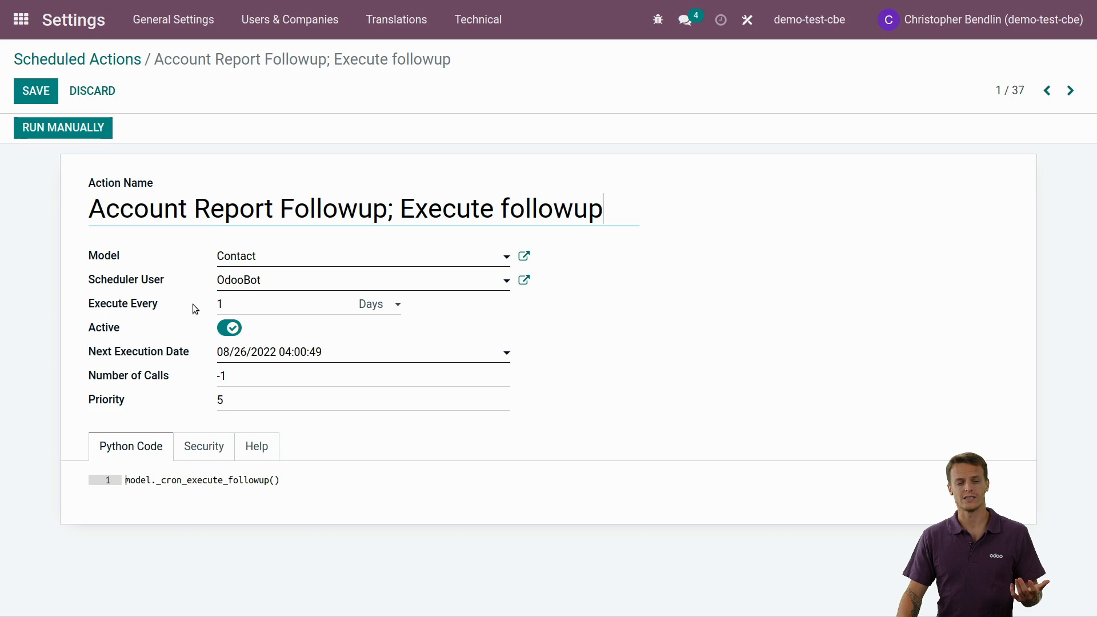
Examine the Execute Every interval and its available time units, then return to the Scheduled Actions list without changing anything
mouse_move(112, 284)
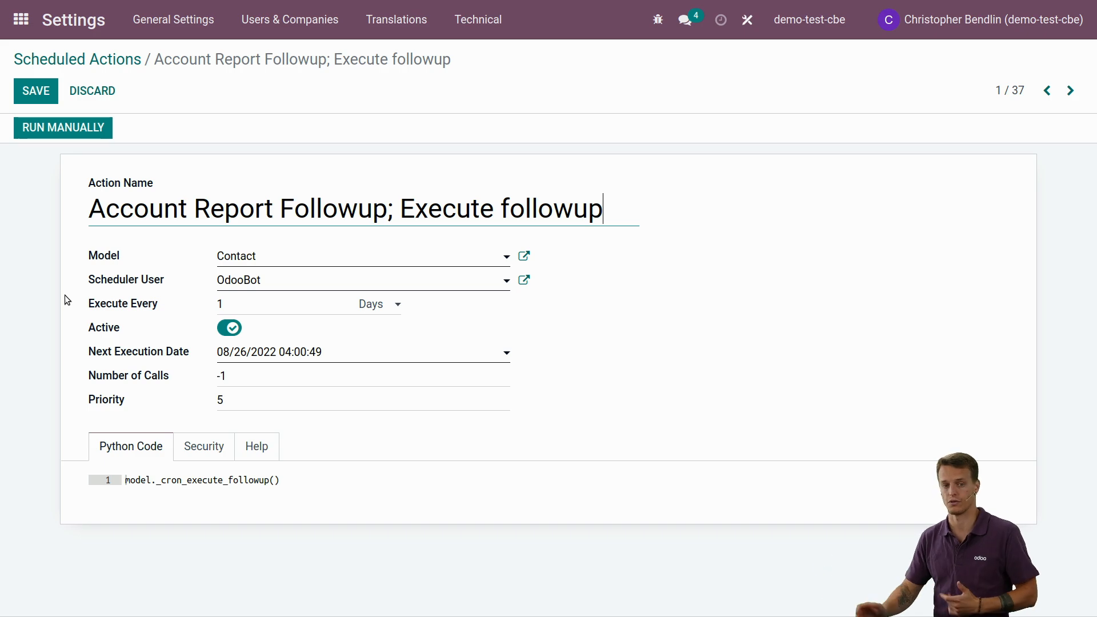
drag(244, 306, 156, 308)
click(564, 320)
click(398, 312)
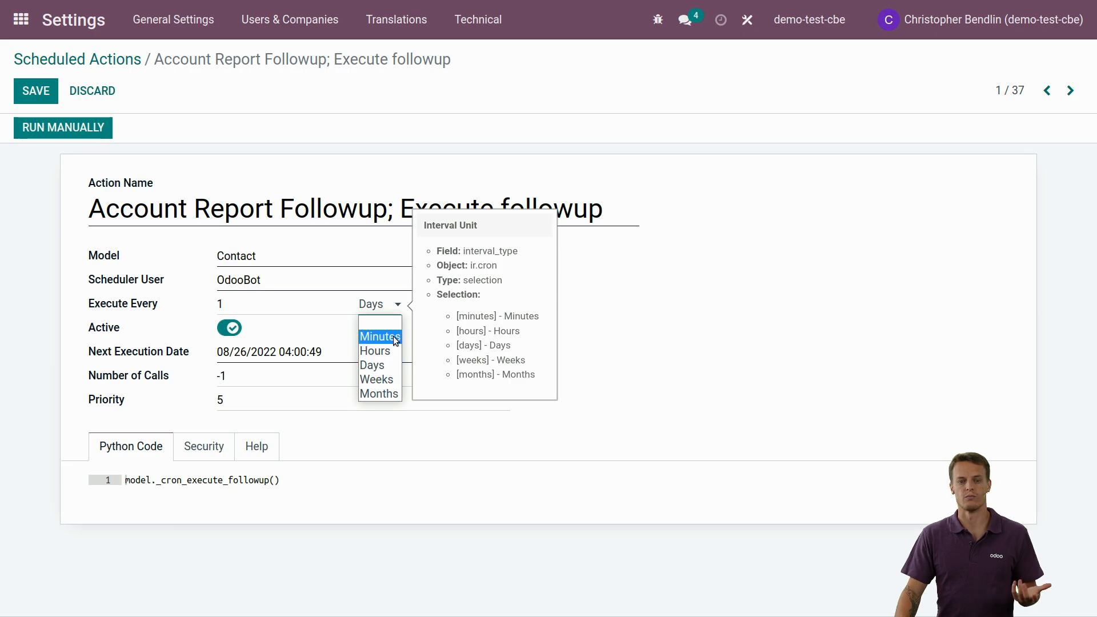
click(645, 345)
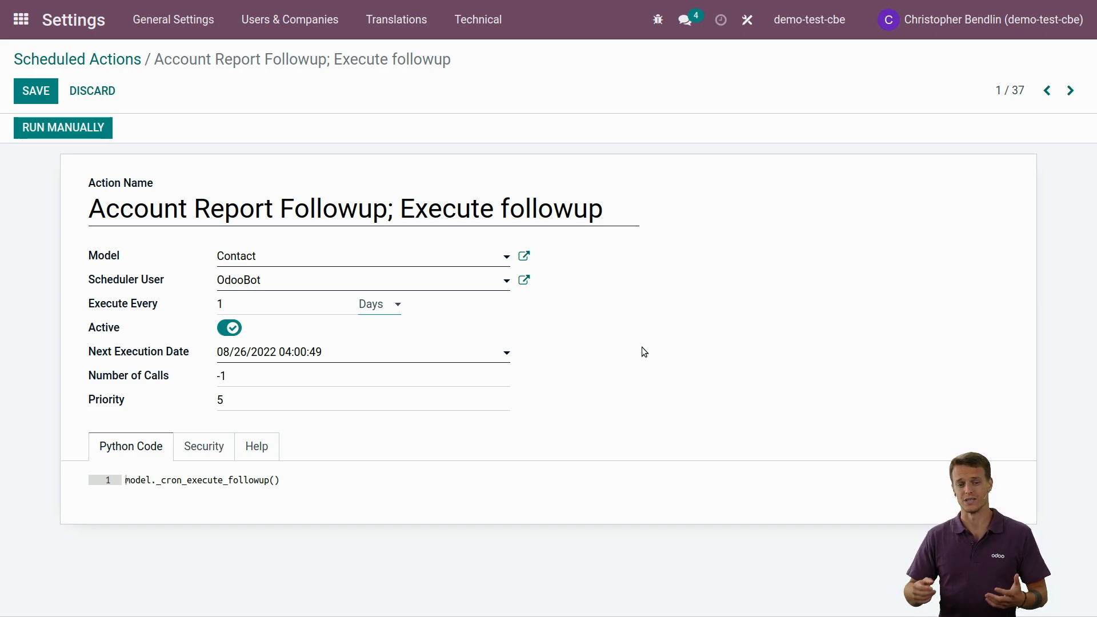
click(72, 120)
click(95, 59)
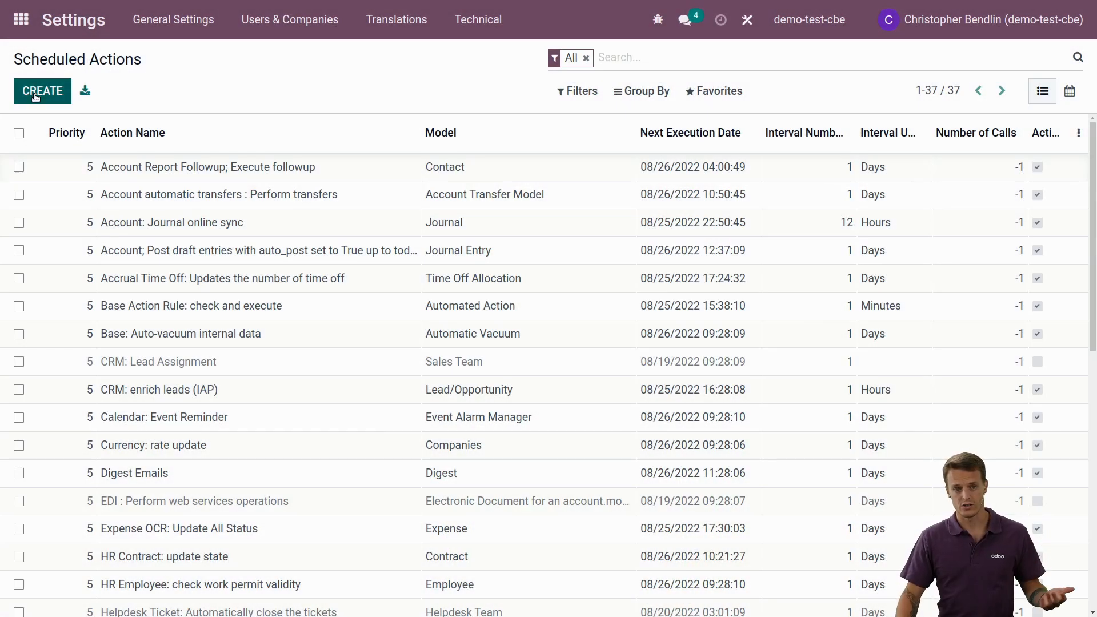
Create a scheduled action named "Lost opportunities" and set its model to Lead/Opportunity (crm.lead)
click(38, 94)
scroll(218, 212, down, 2)
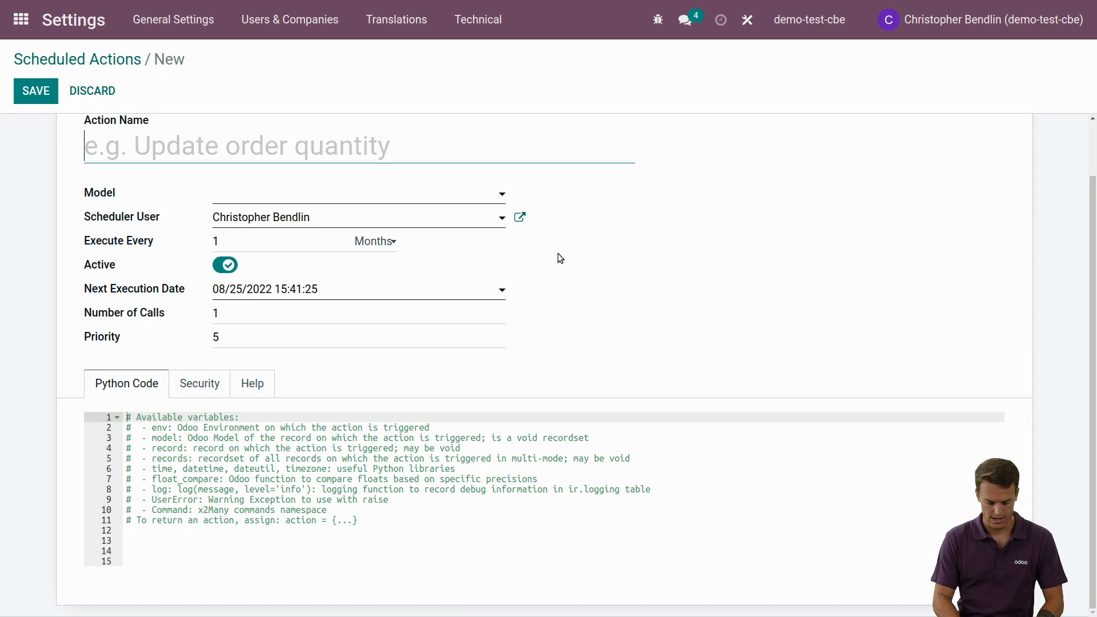
text(Lost opp)
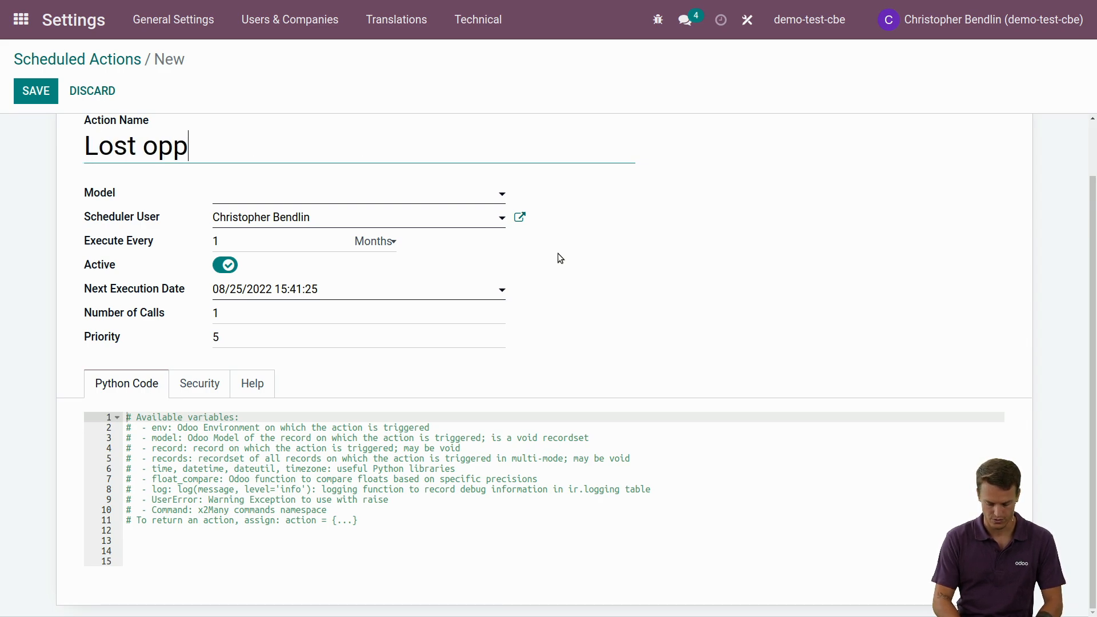
text(ortu)
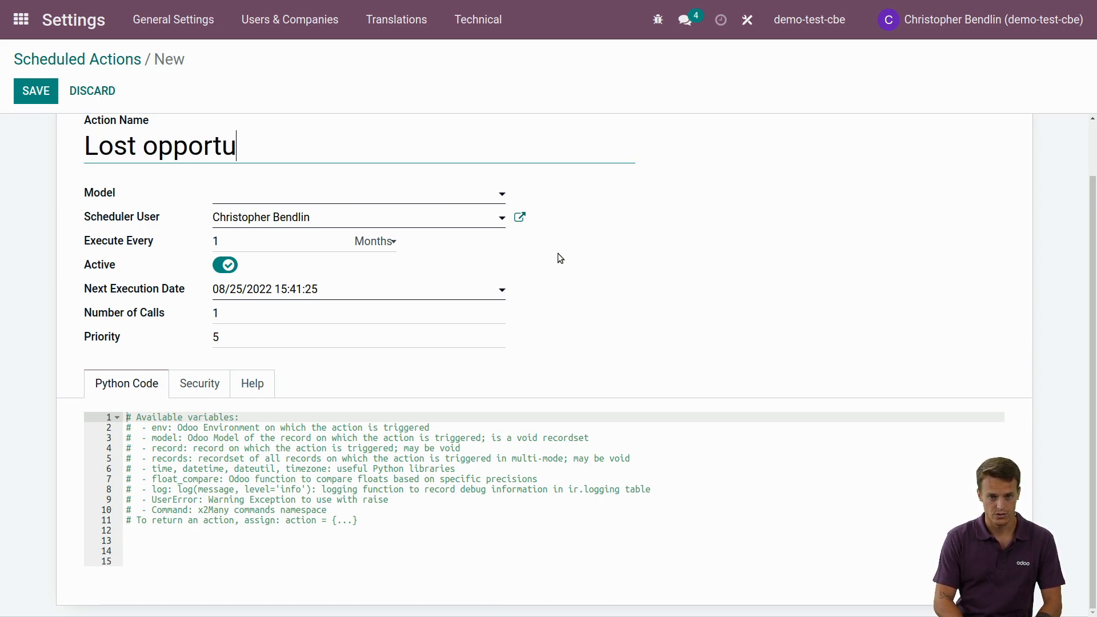
text(nities)
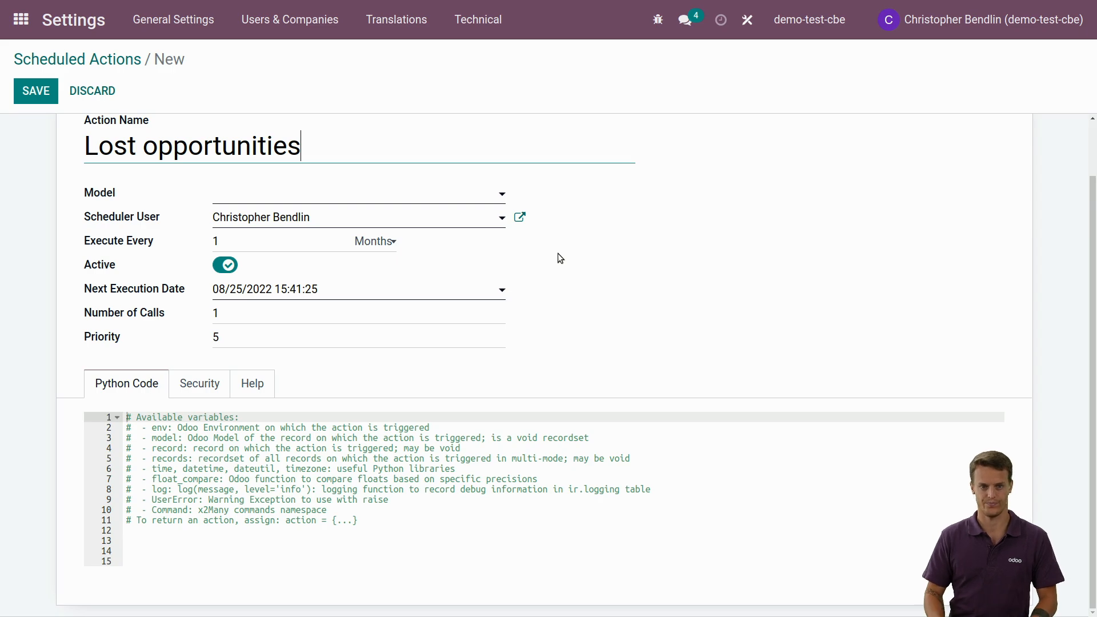
click(377, 197)
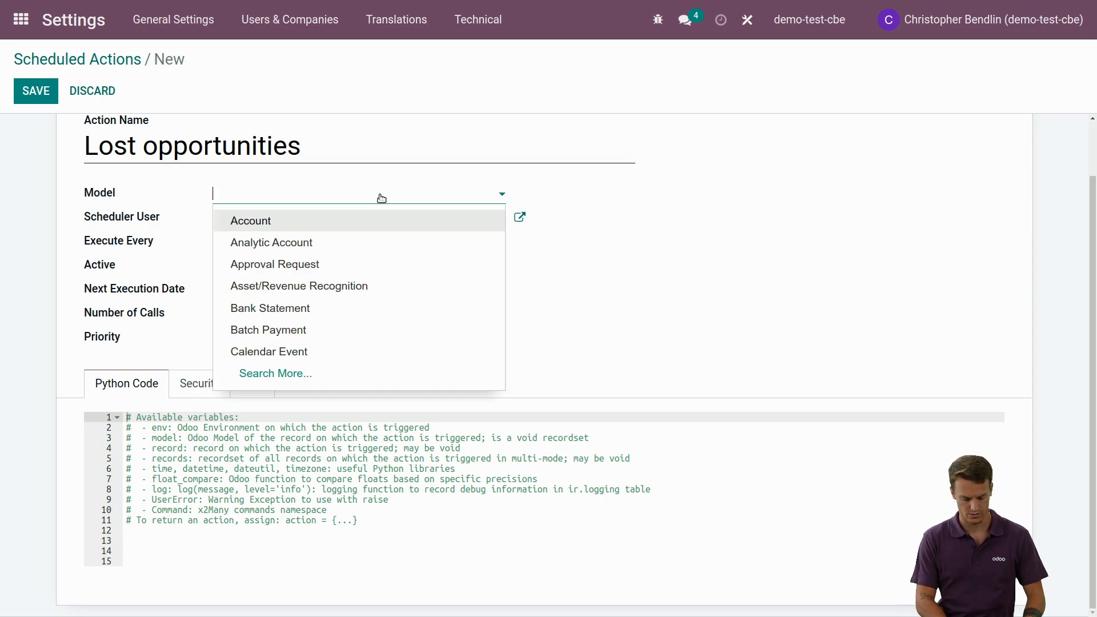
text(crm.lead)
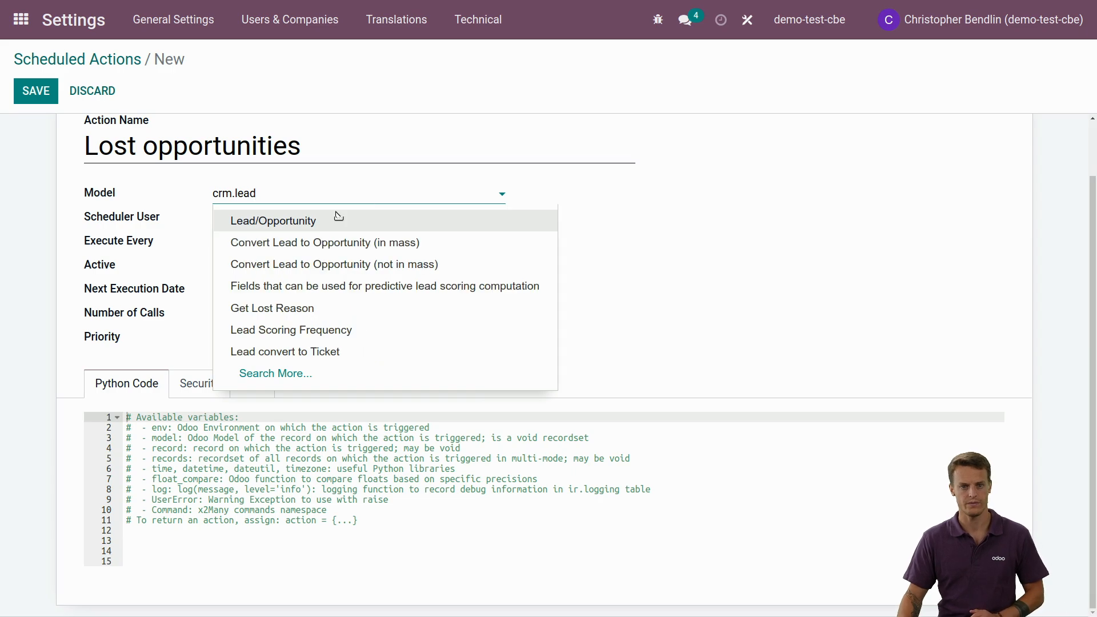
click(337, 217)
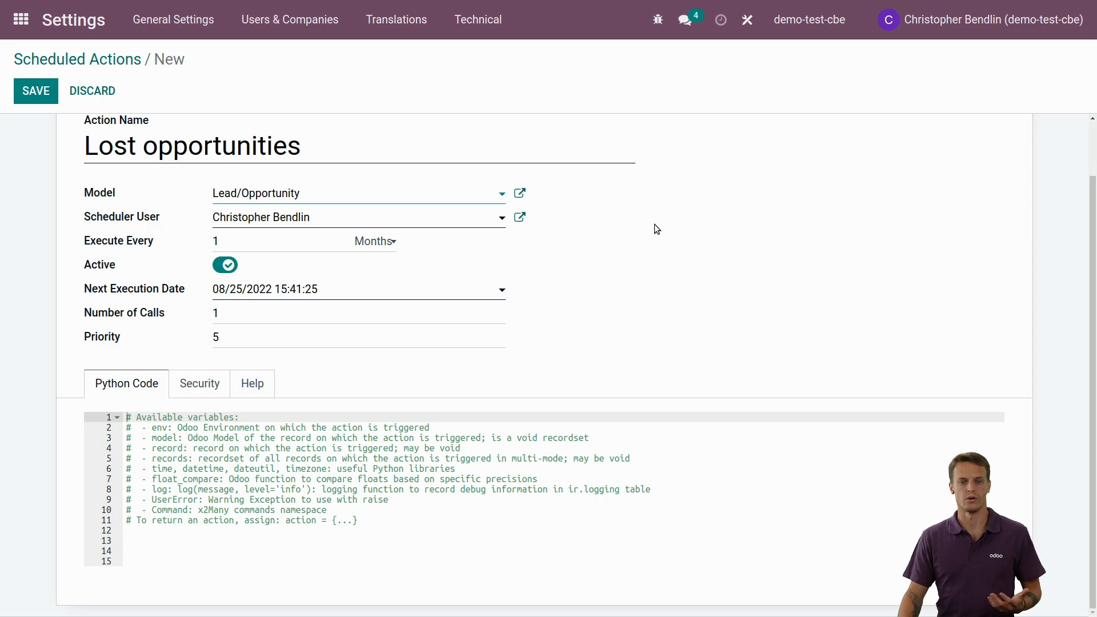
Set the action to execute every 1 day and the number of calls to -1
click(256, 240)
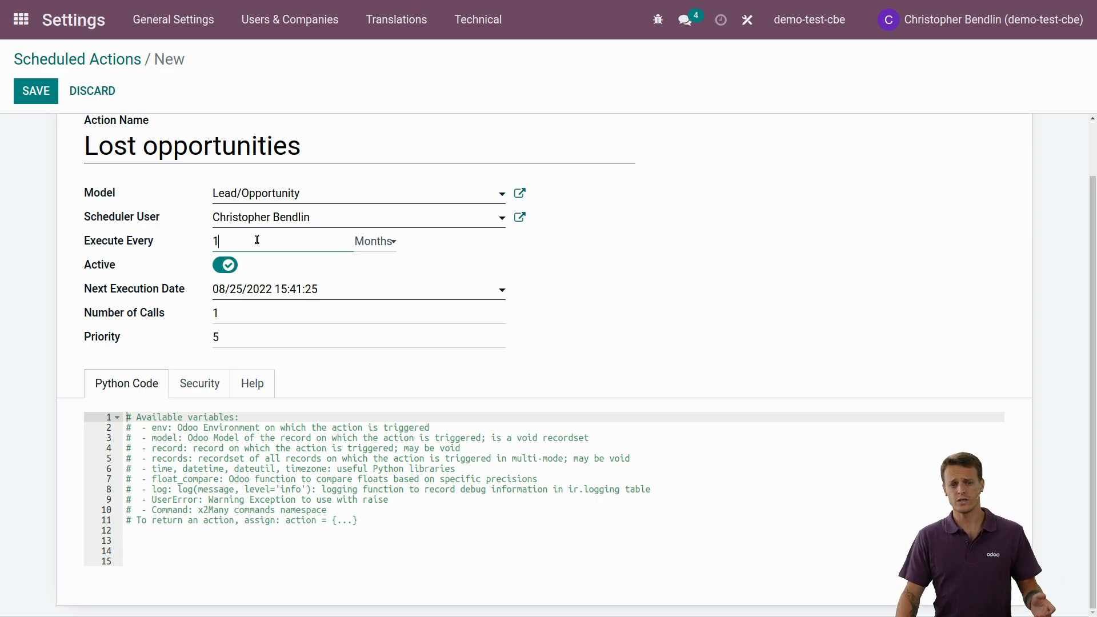
click(391, 243)
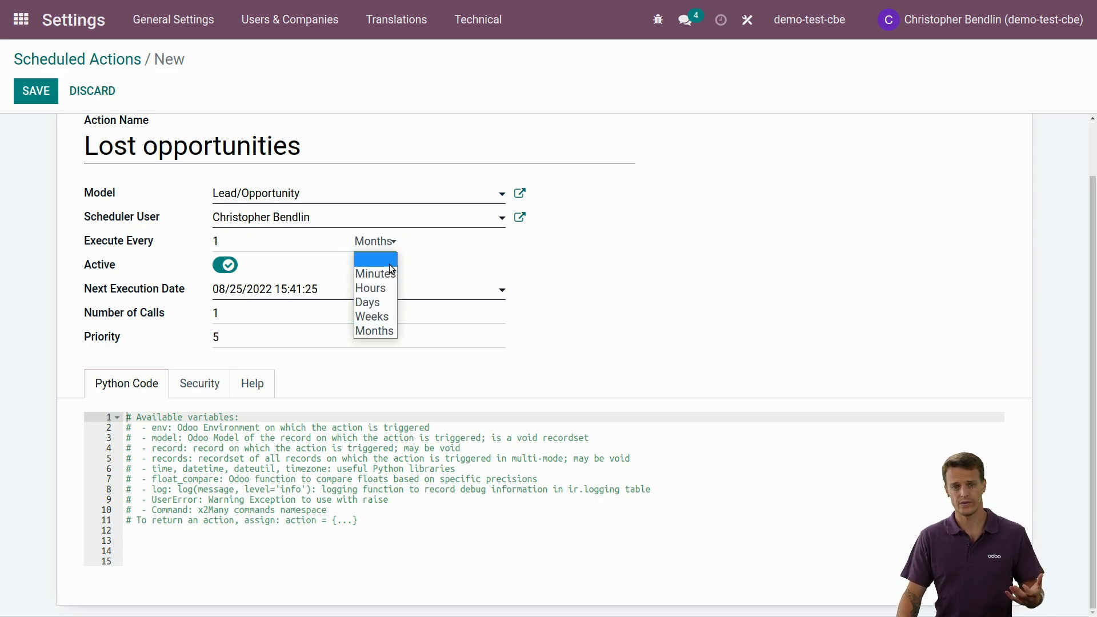
click(385, 301)
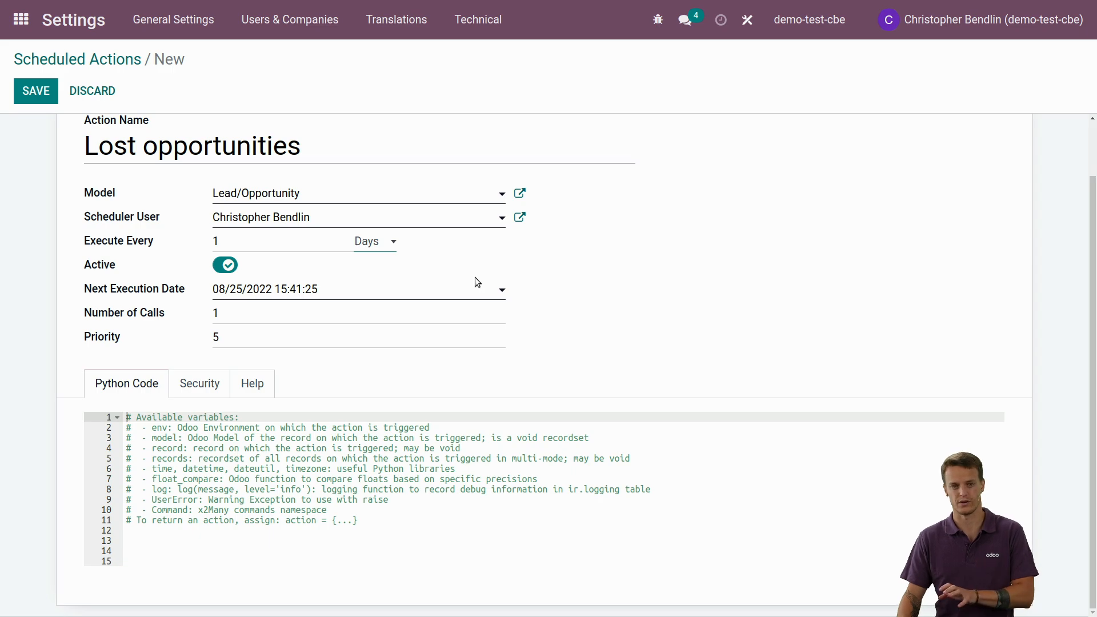
click(274, 313)
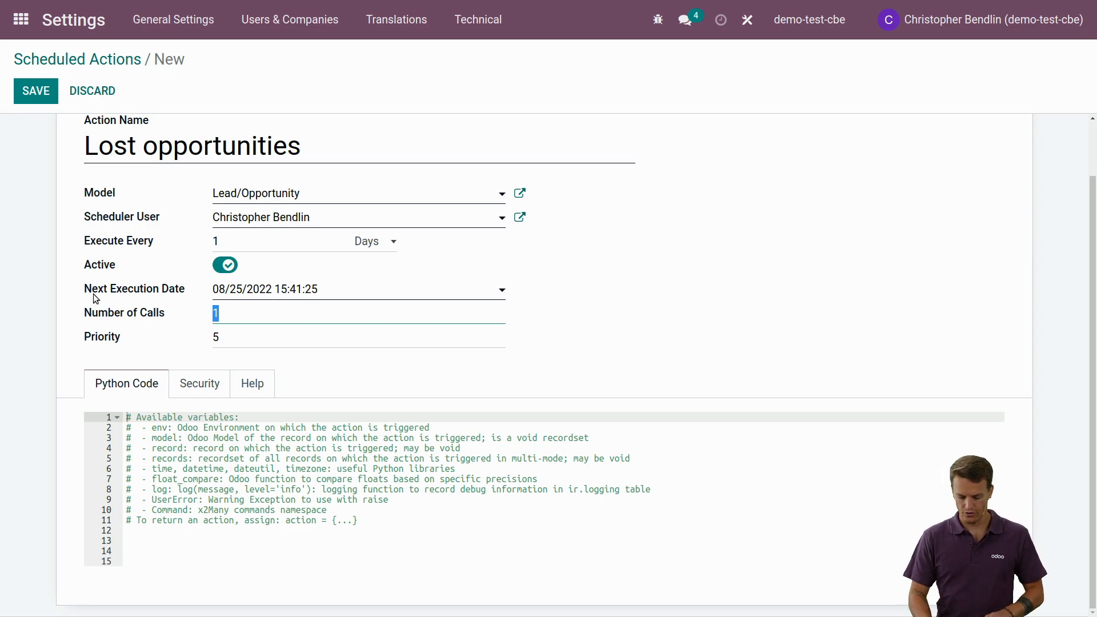
text(-1)
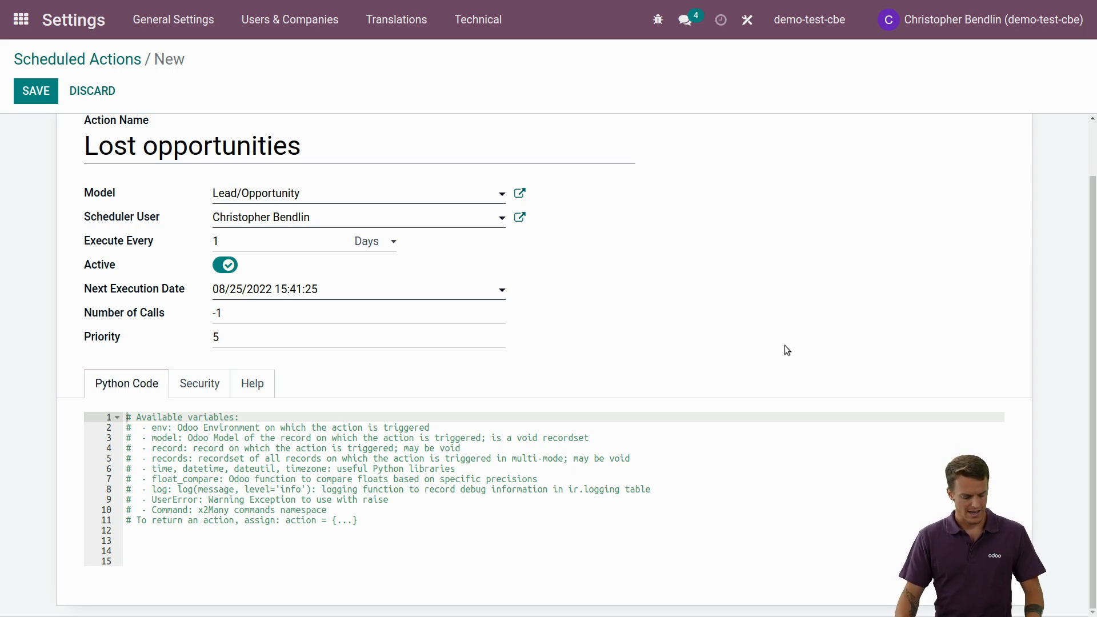
Switch to the Google Docs document and copy the whole Python snippet that deactivates old crm.lead records
key(alt+Tab)
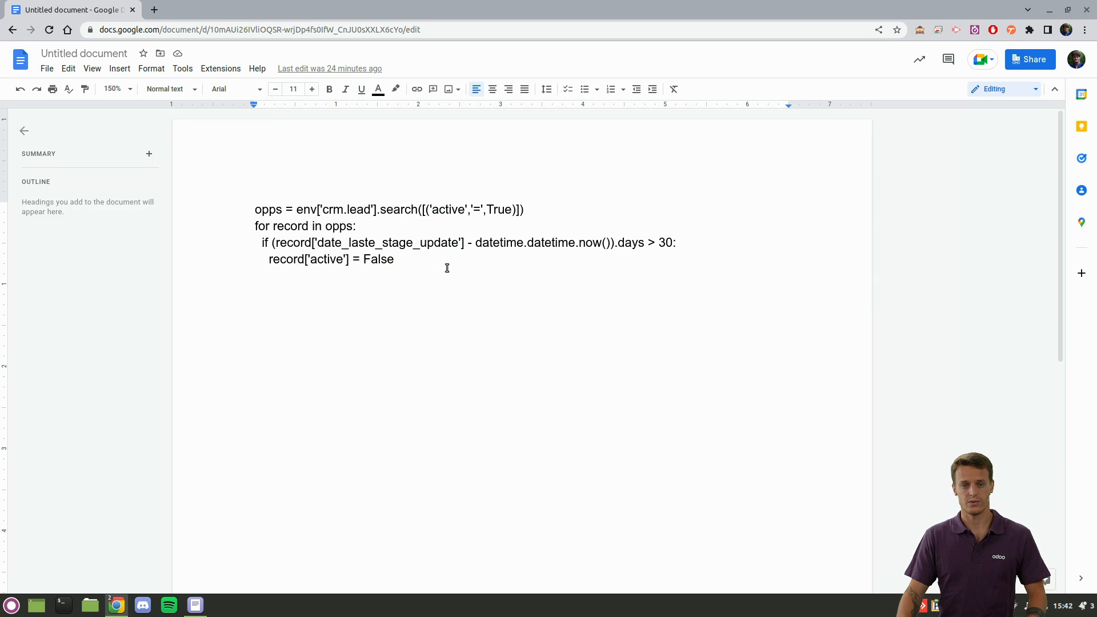
drag(446, 264, 239, 214)
key(ctrl+c)
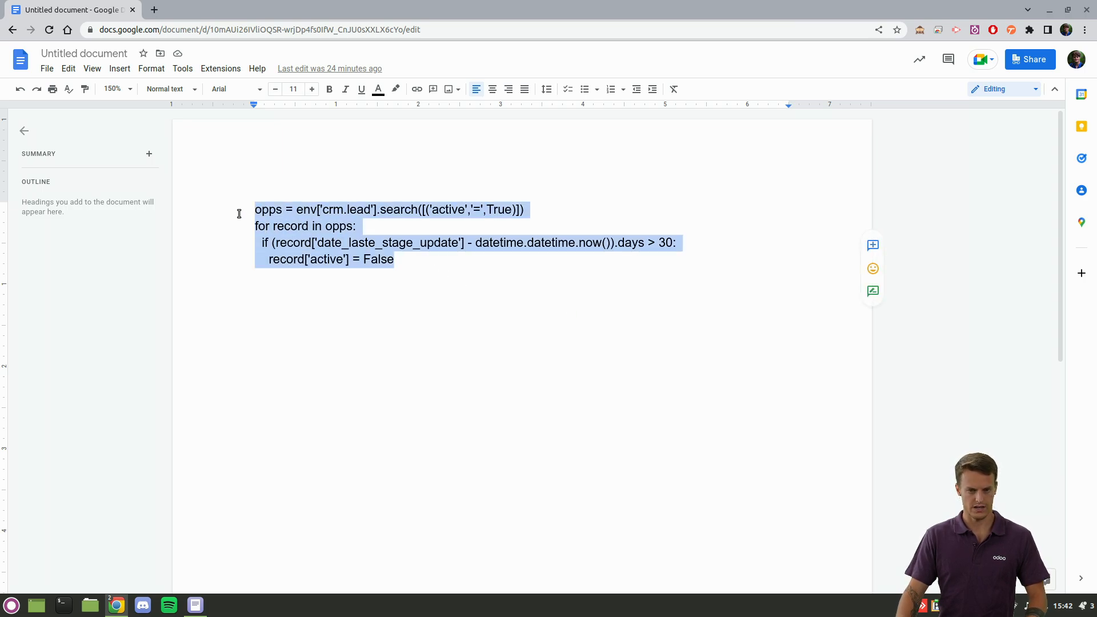
Switch back to Odoo and paste the copied snippet into the Python code at line 13, below the comments
key(alt+Tab)
click(243, 542)
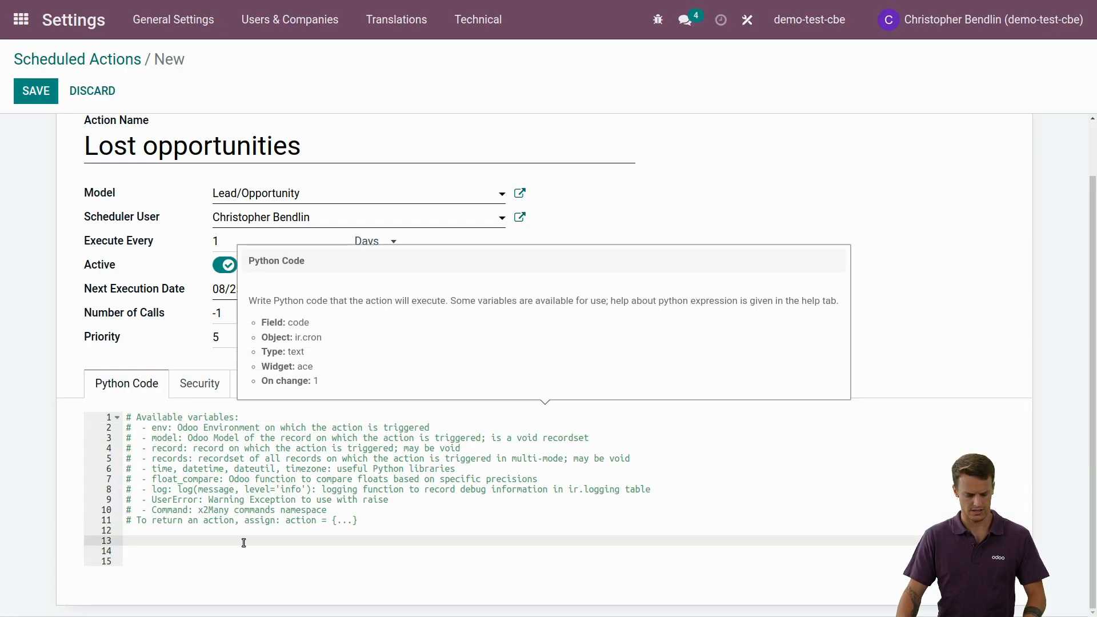
key(ctrl+v)
scroll(285, 542, down, 1)
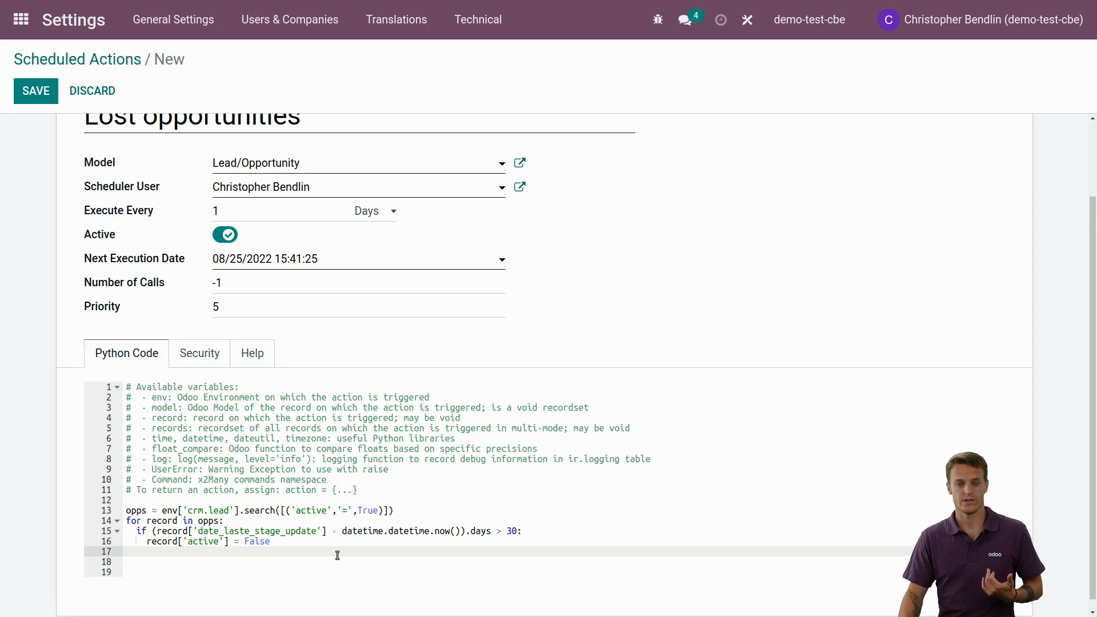
Check the 30-day stage update condition on line 15 of the code and save the scheduled action
drag(522, 531, 73, 531)
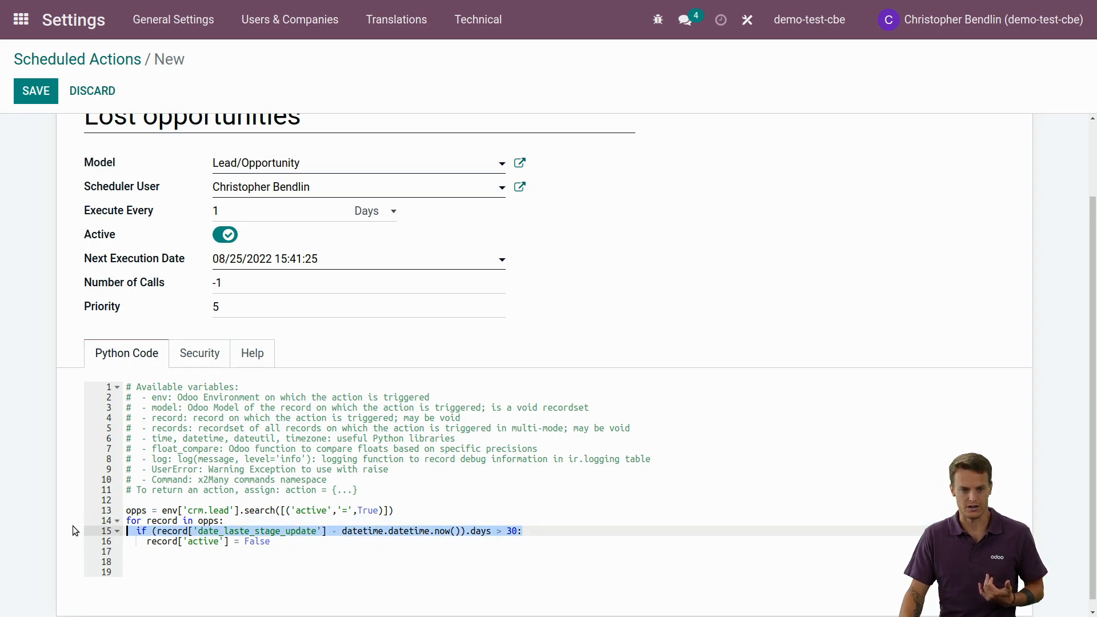
click(534, 531)
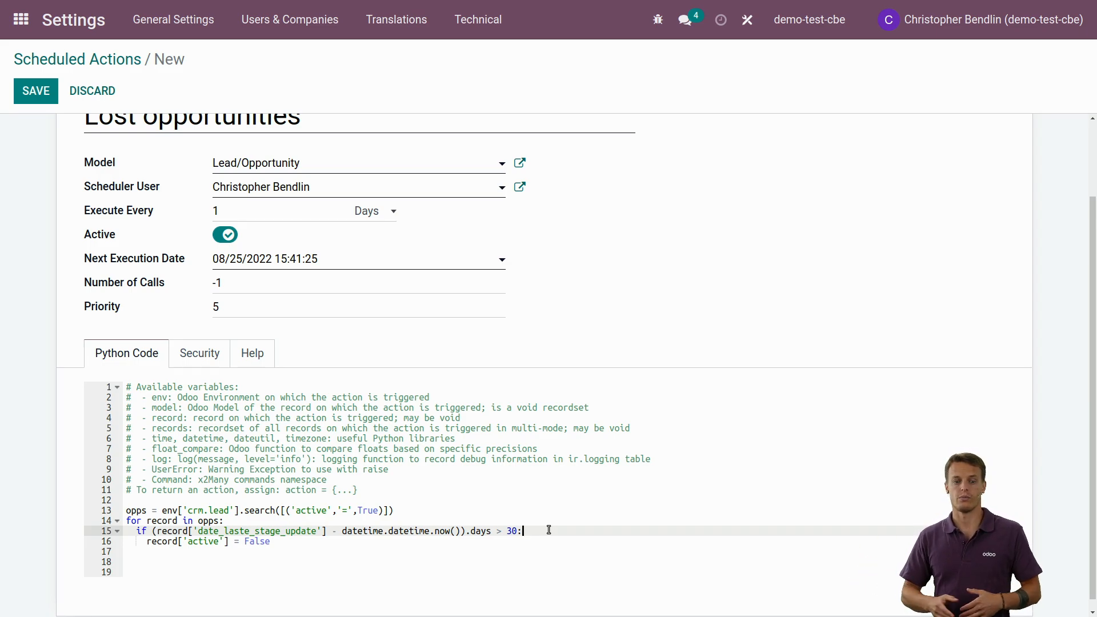
click(35, 92)
scroll(467, 311, down, 2)
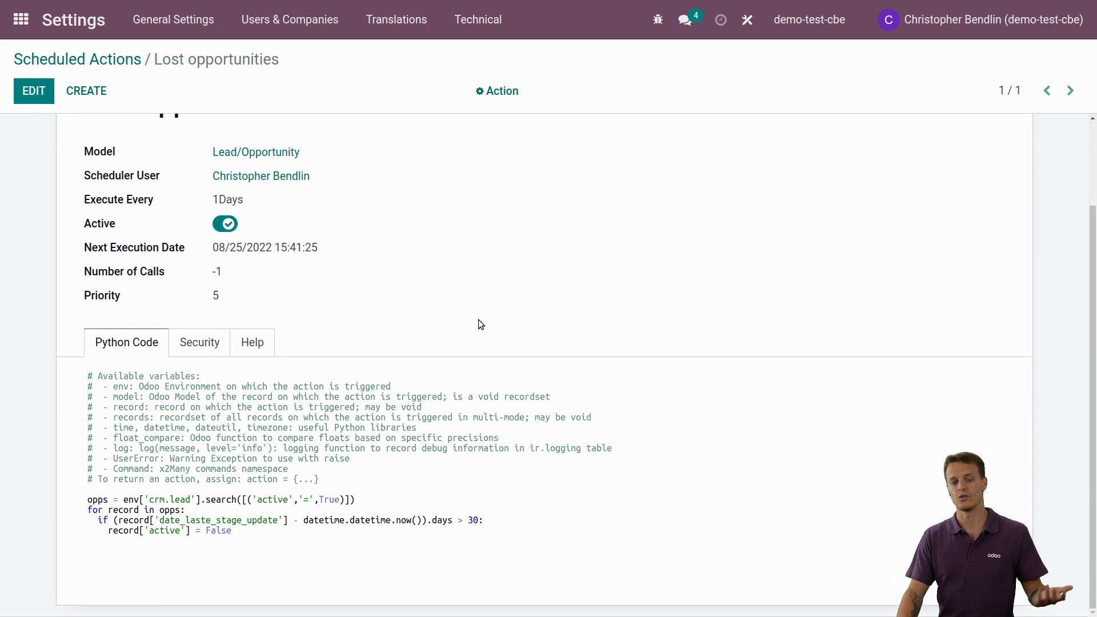